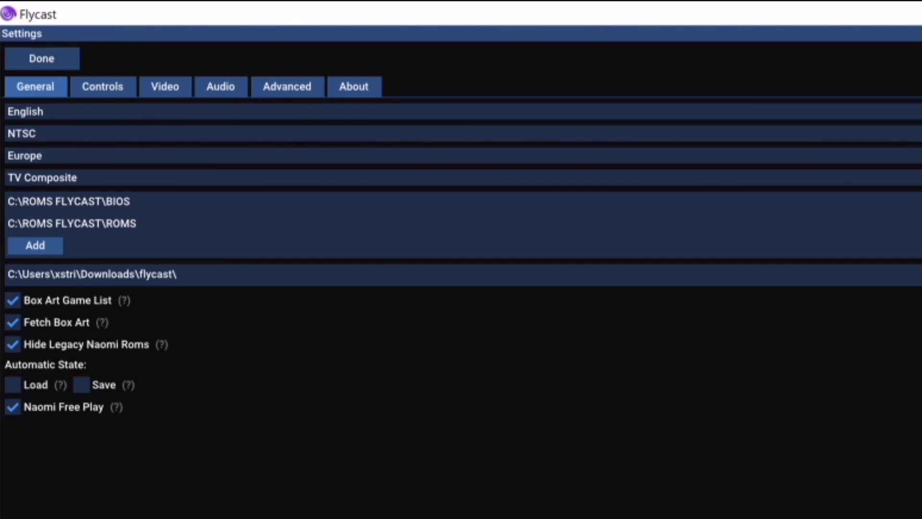
Check the available region options in the general settings and open the controller settings
{"action": "left_click", "coordinate": [25, 156]}
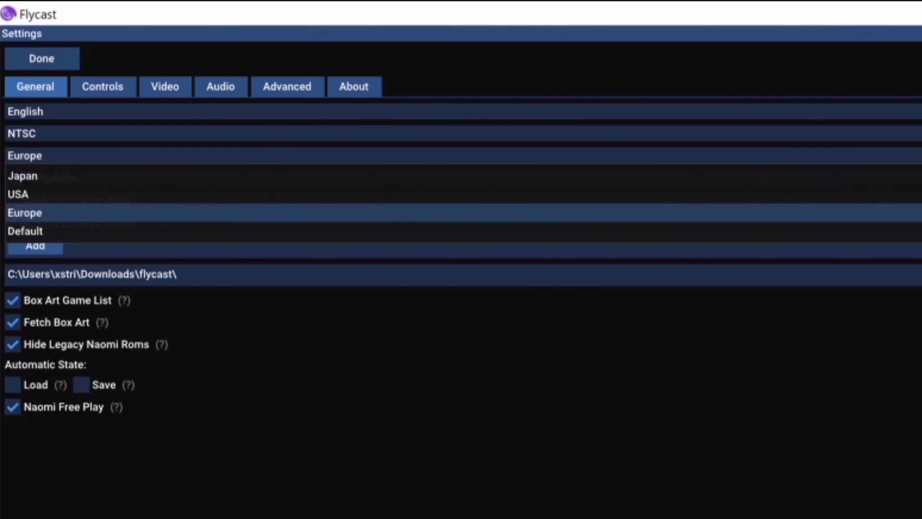
{"action": "left_click", "coordinate": [103, 86]}
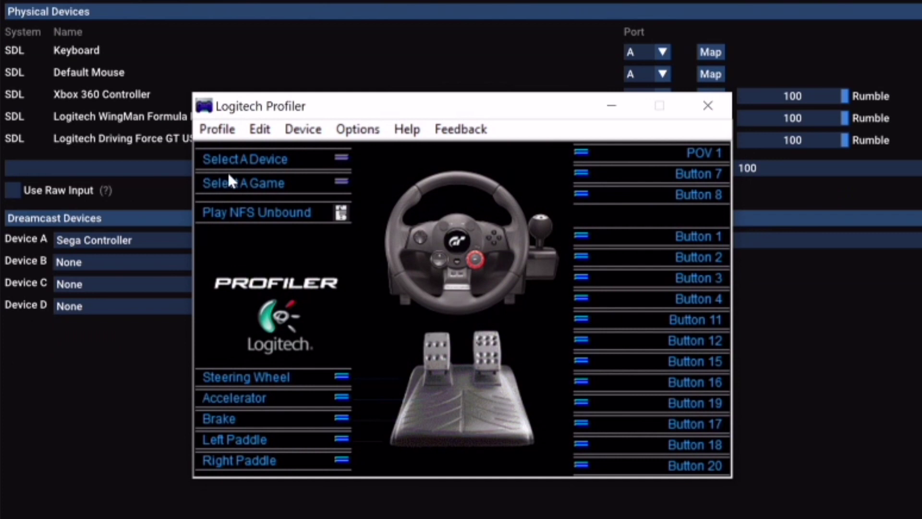
In Logitech Profiler, alternate between the Driving Force GT and WingMan Formula Force GP wheels, ending with Driving Force GT USB selected
{"action": "left_click", "coordinate": [253, 164]}
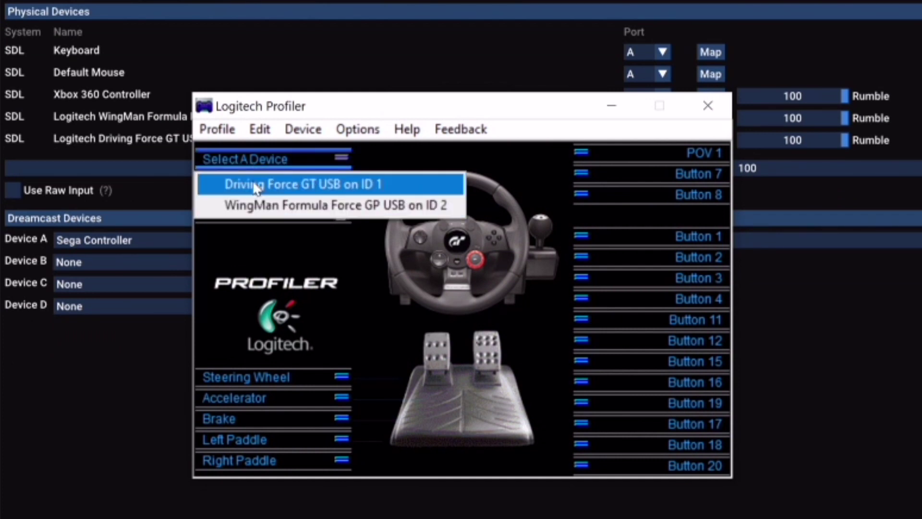
{"action": "left_click", "coordinate": [267, 187]}
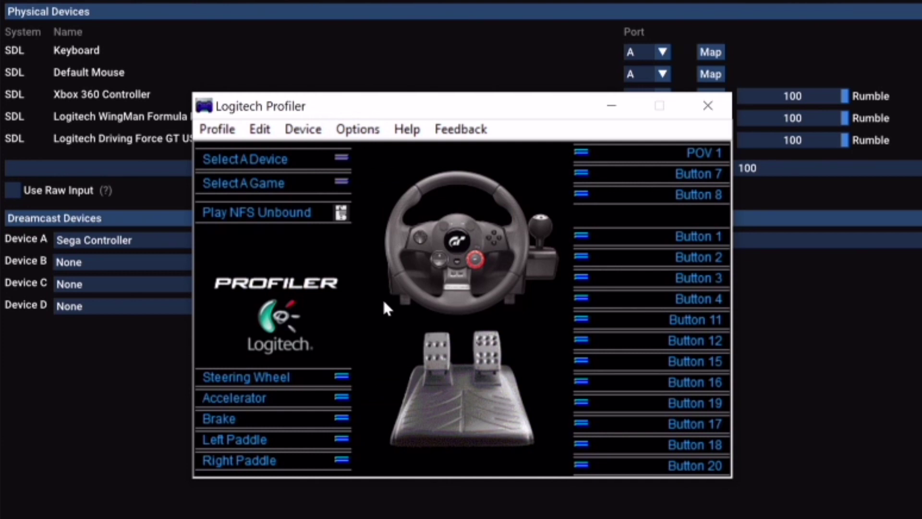
{"action": "left_click", "coordinate": [327, 160]}
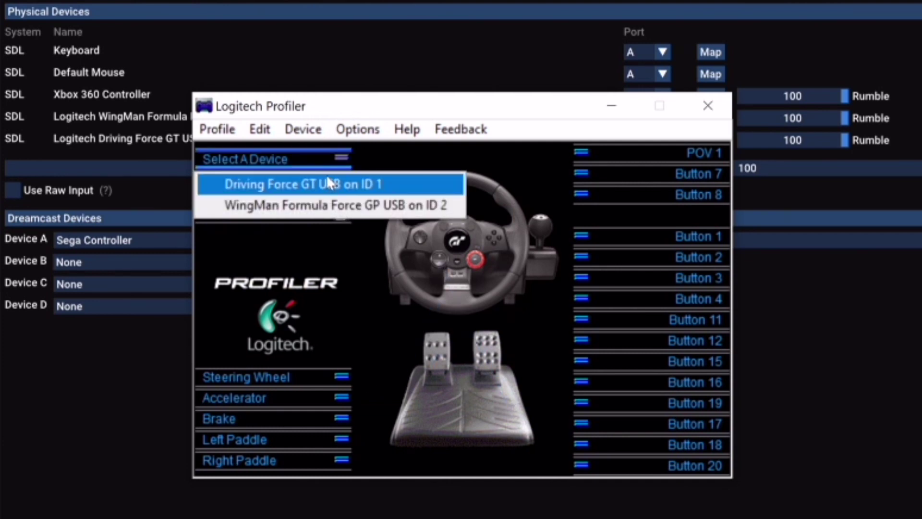
{"action": "left_click", "coordinate": [327, 205]}
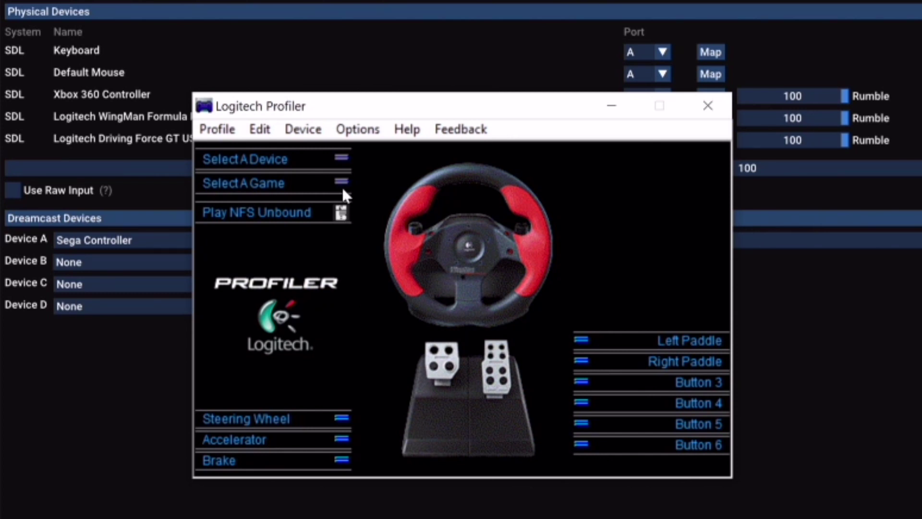
{"action": "left_click", "coordinate": [313, 161]}
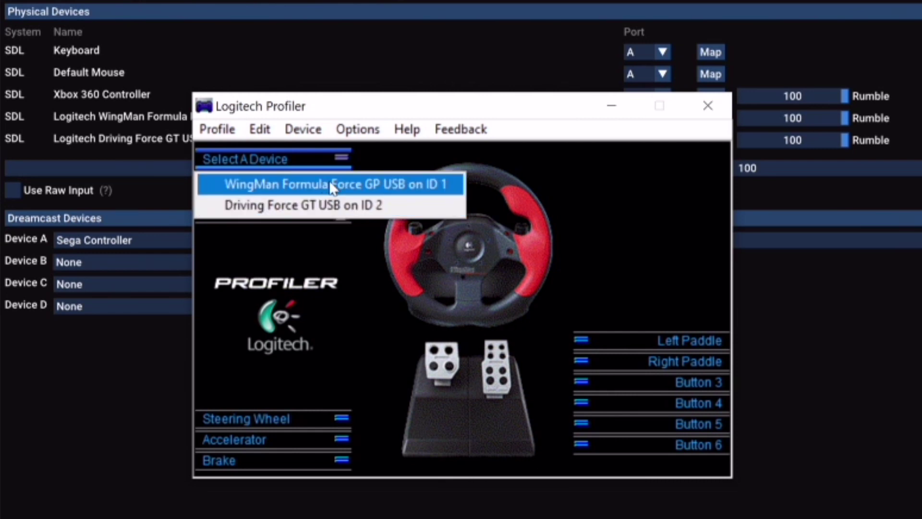
{"action": "left_click", "coordinate": [330, 184]}
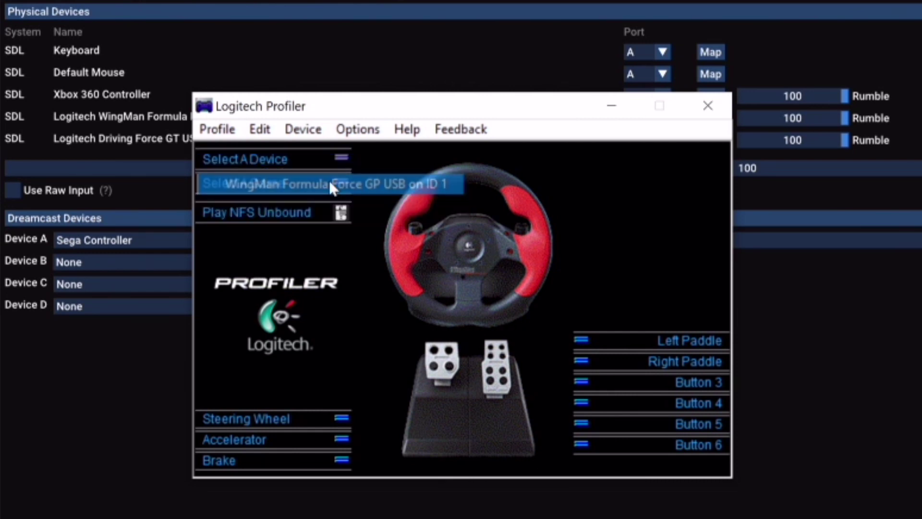
{"action": "left_click", "coordinate": [315, 161]}
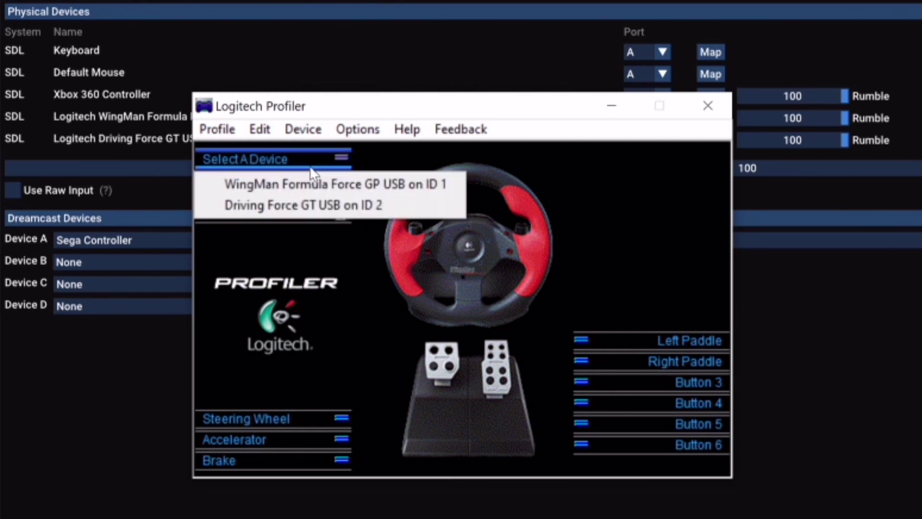
{"action": "left_click", "coordinate": [319, 210]}
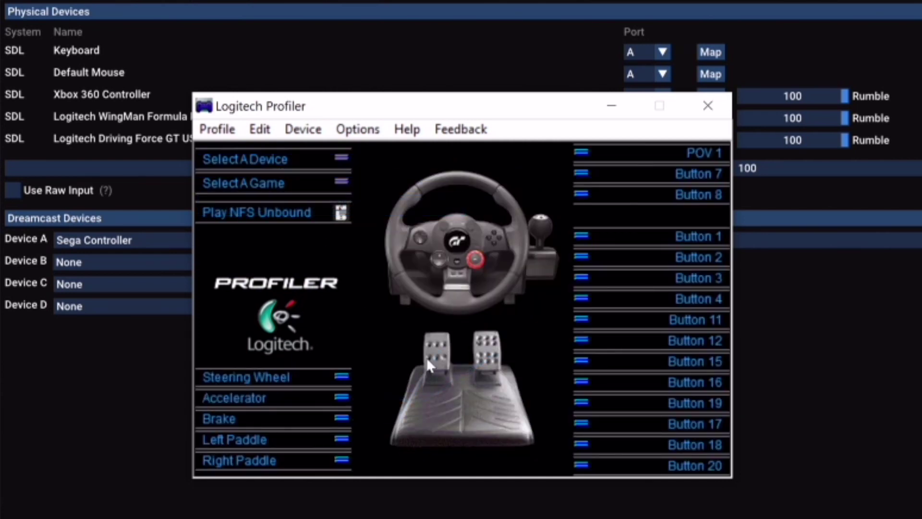
Review the force feedback strengths and wheel rotation in Global Device Settings and accept them as they are
{"action": "left_click", "coordinate": [358, 130]}
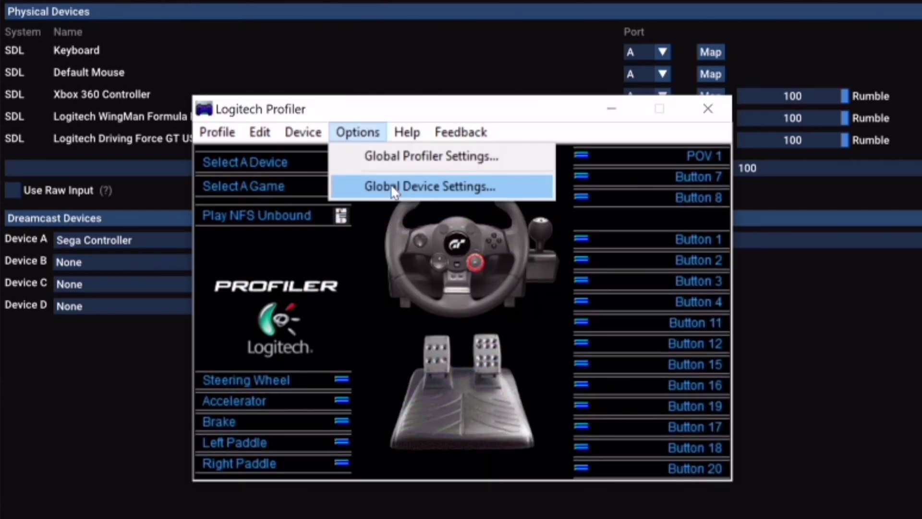
{"action": "left_click", "coordinate": [394, 190]}
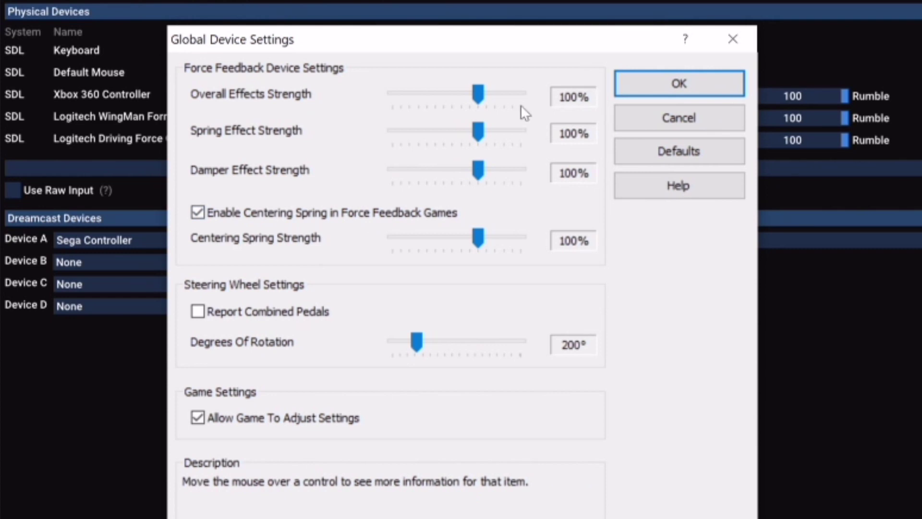
{"action": "left_click", "coordinate": [656, 94]}
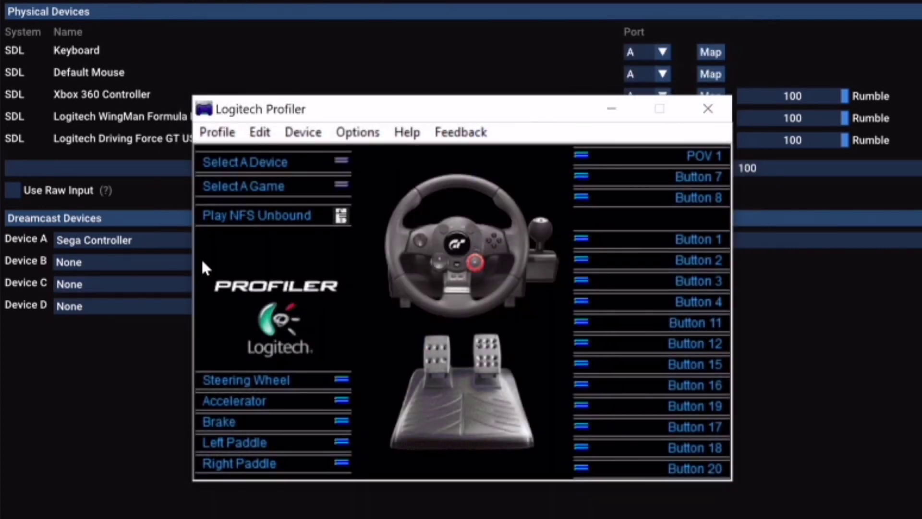
Return to Flycast and launch the Initial D Ver.2 game from the game list
{"action": "key", "text": "alt+Tab"}
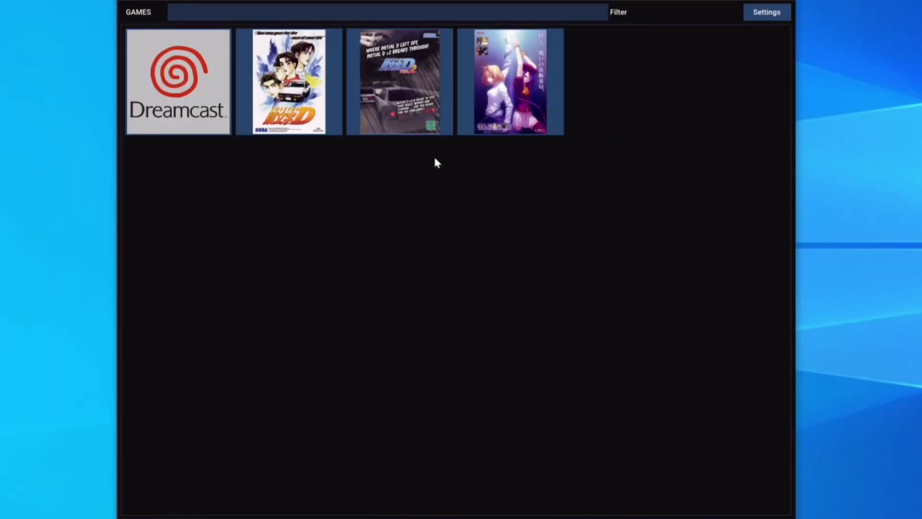
{"action": "left_click", "coordinate": [411, 86]}
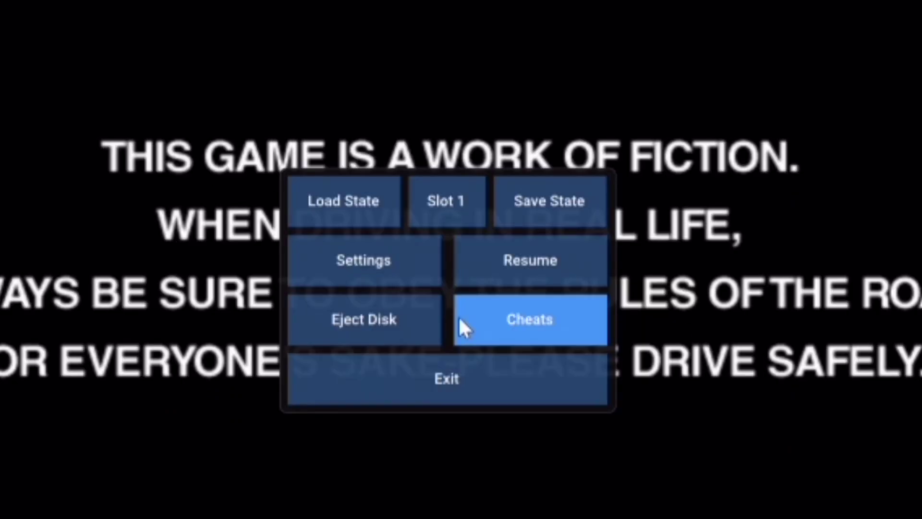
Open the arcade control mapping of the Logitech Driving Force GT USB and assign Right Trigger - ACCEL to [1]+
{"action": "left_click", "coordinate": [376, 273]}
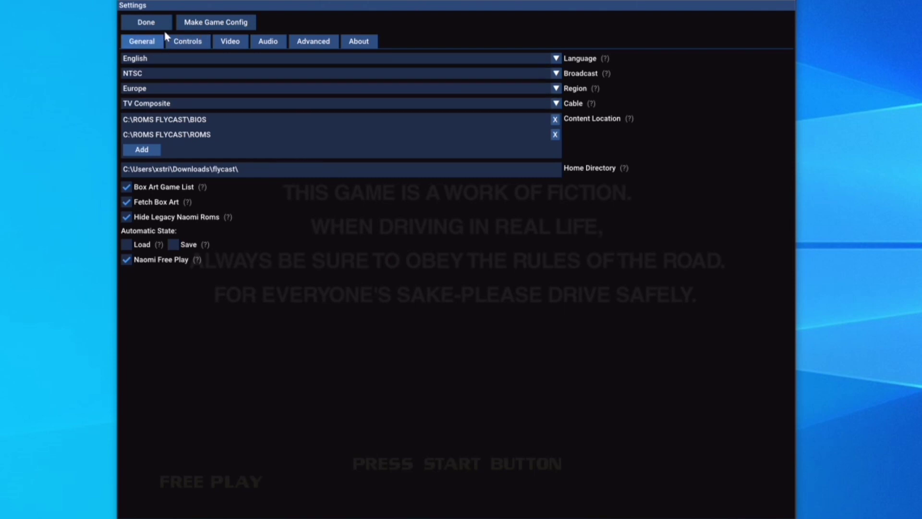
{"action": "left_click", "coordinate": [180, 45]}
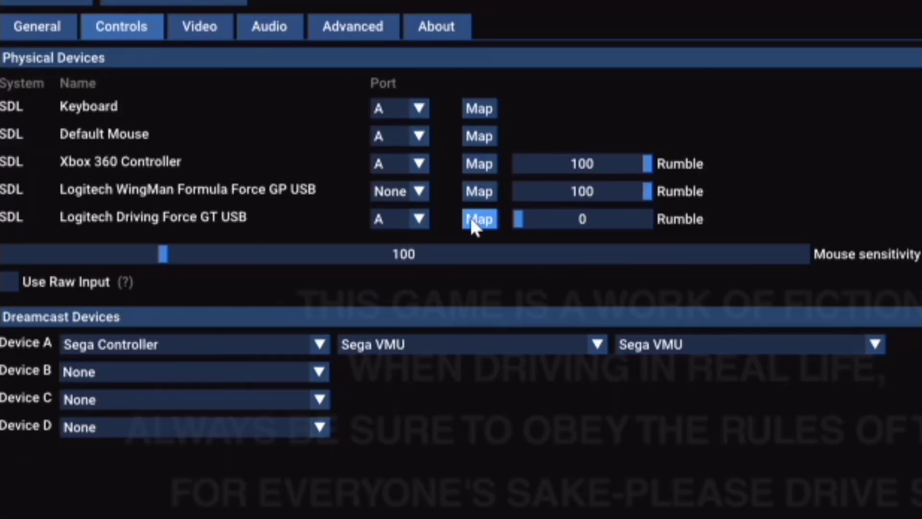
{"action": "left_click", "coordinate": [473, 219]}
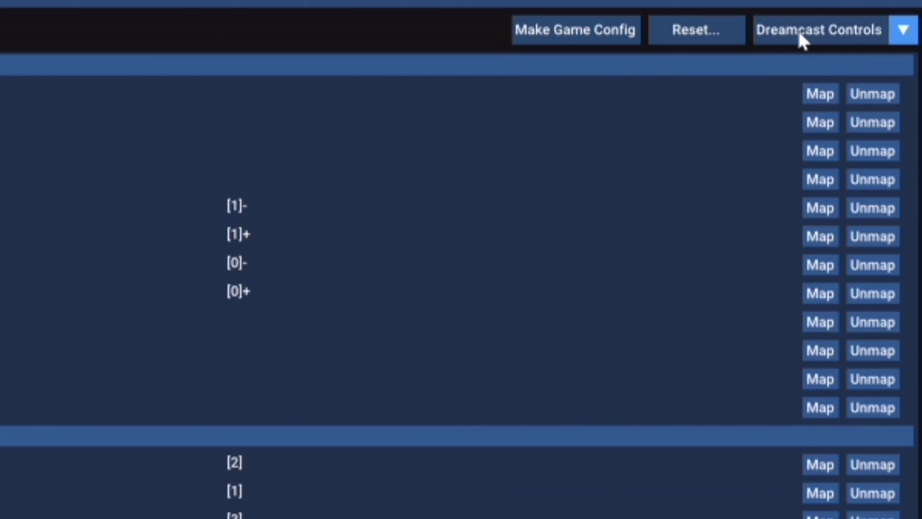
{"action": "left_click", "coordinate": [803, 34]}
{"action": "left_click", "coordinate": [778, 84]}
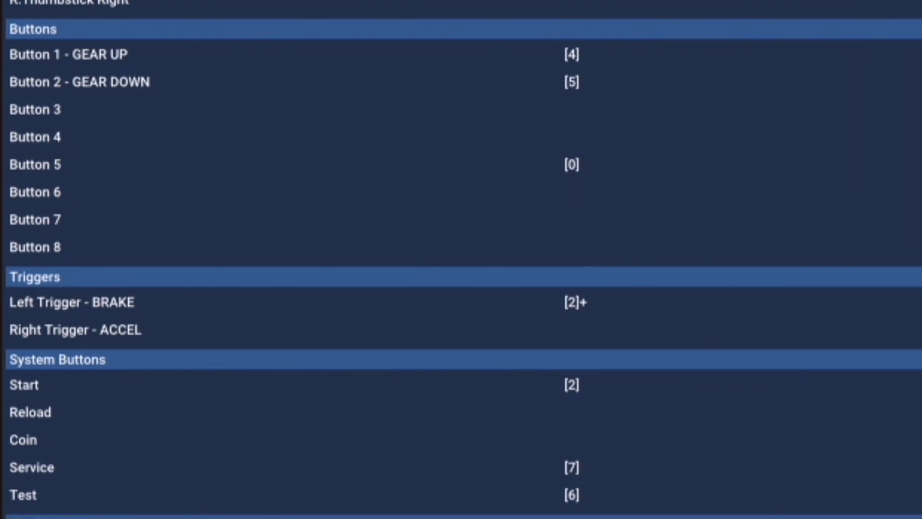
{"action": "key", "text": "Return"}
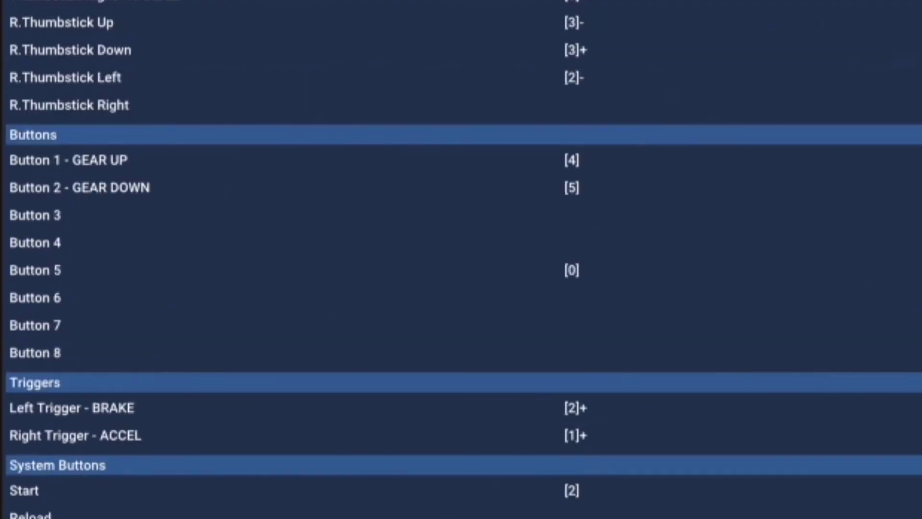
{"action": "scroll", "coordinate": [541, 306], "scroll_direction": "down", "scroll_amount": 2}
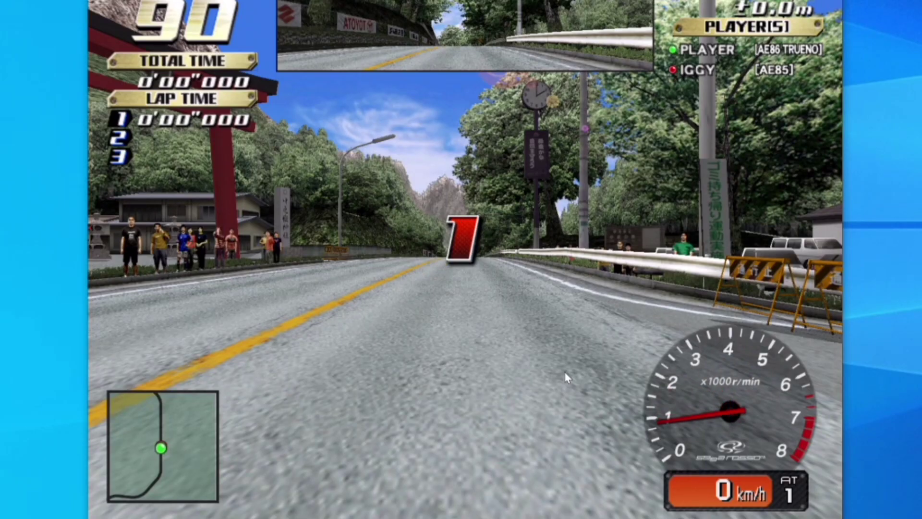
Test the accelerator and brake pedals by driving the AE86 Trueno in a race
{"action": "key", "text": "Up"}
{"action": "key", "text": "Down"}
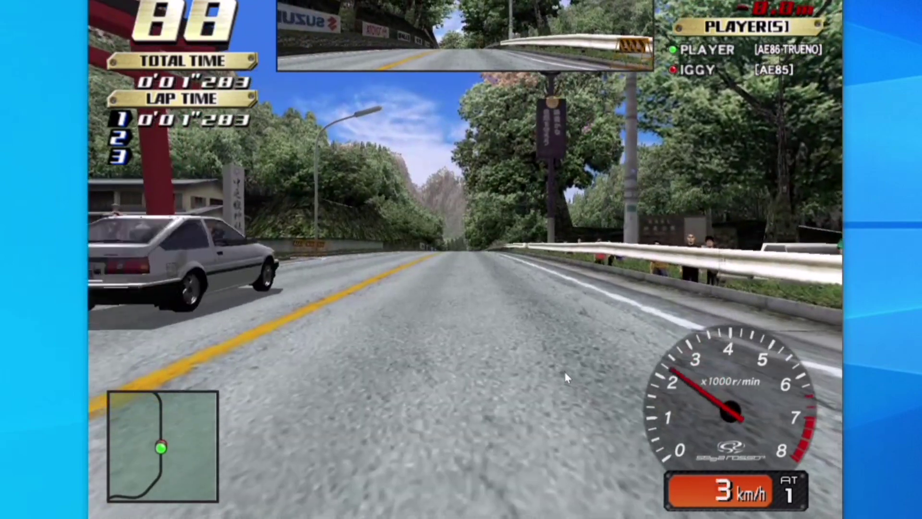
{"action": "key", "text": "Up"}
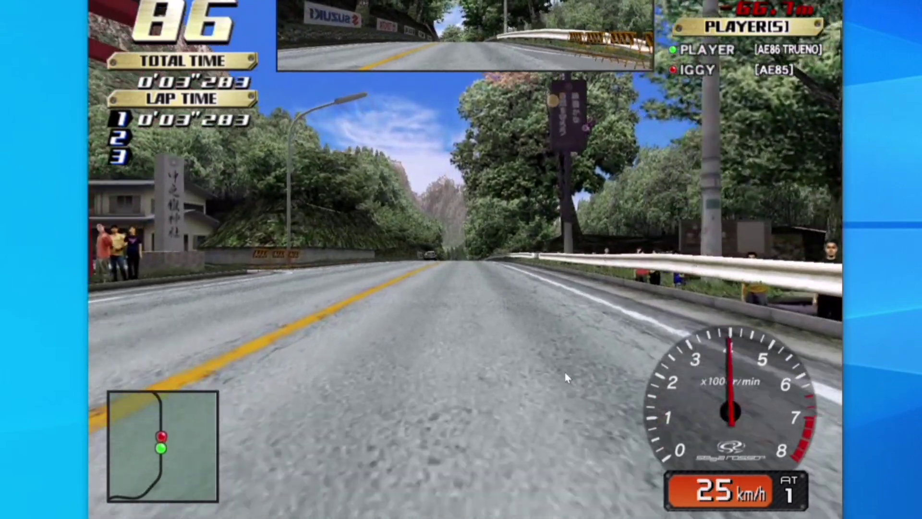
{"action": "key", "text": "Down"}
{"action": "key", "text": "Up"}
{"action": "key", "text": "Up"}
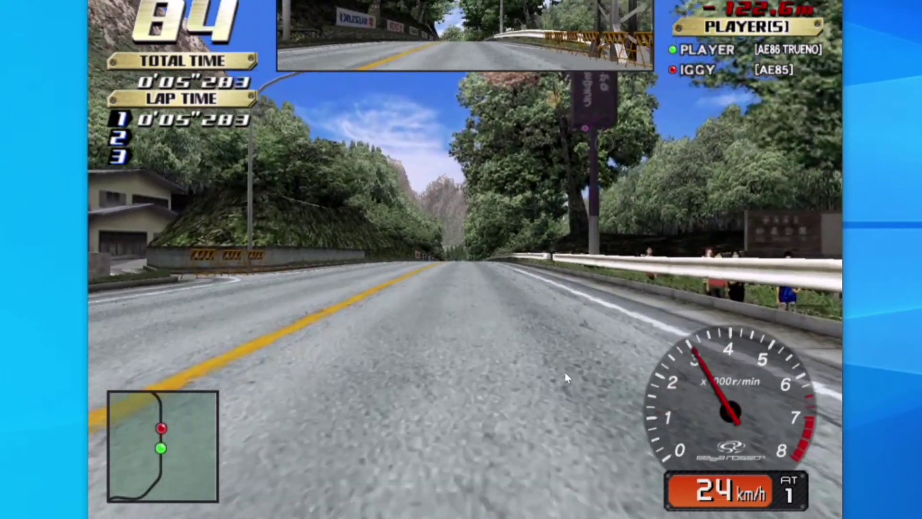
{"action": "key", "text": "Down"}
{"action": "key", "text": "Up"}
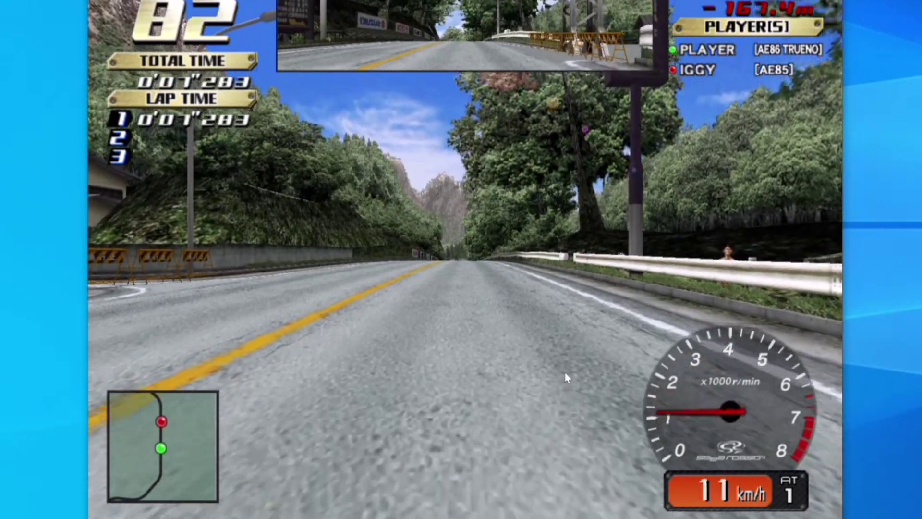
{"action": "key", "text": "Down"}
{"action": "key", "text": "Up"}
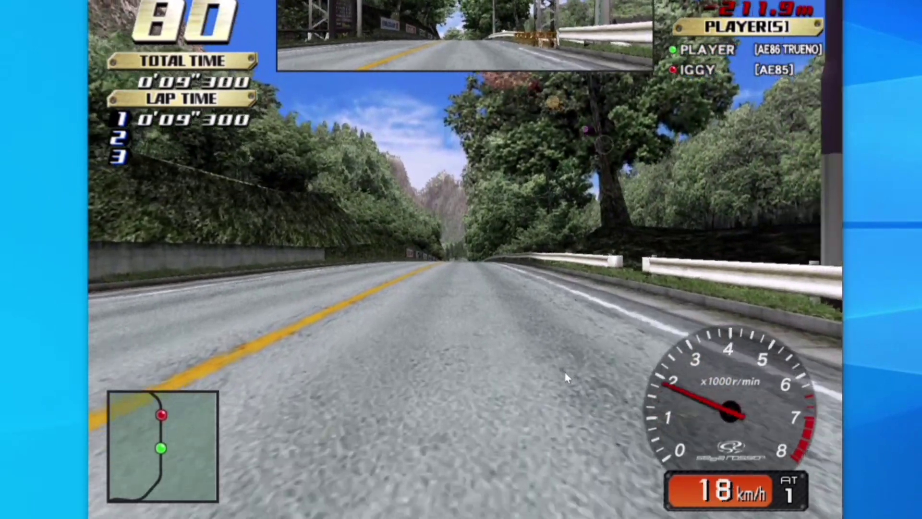
{"action": "key", "text": "Up"}
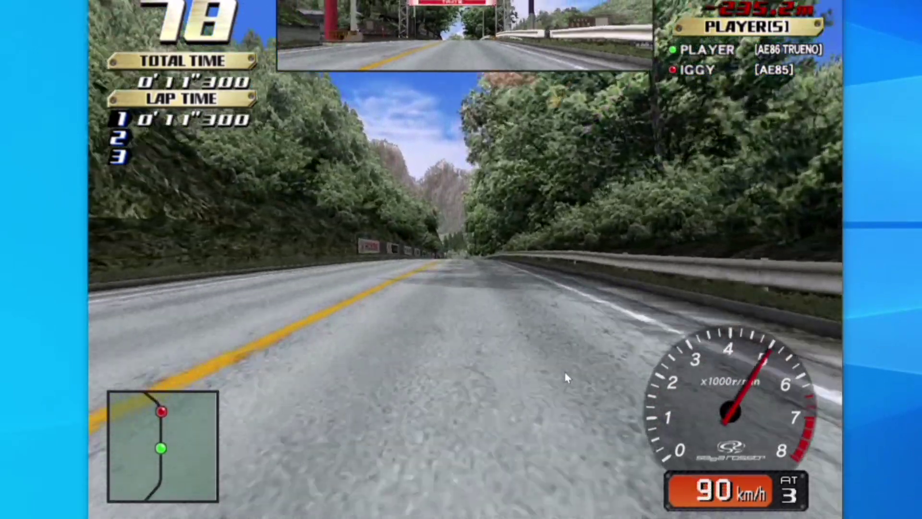
{"action": "key", "text": "Up"}
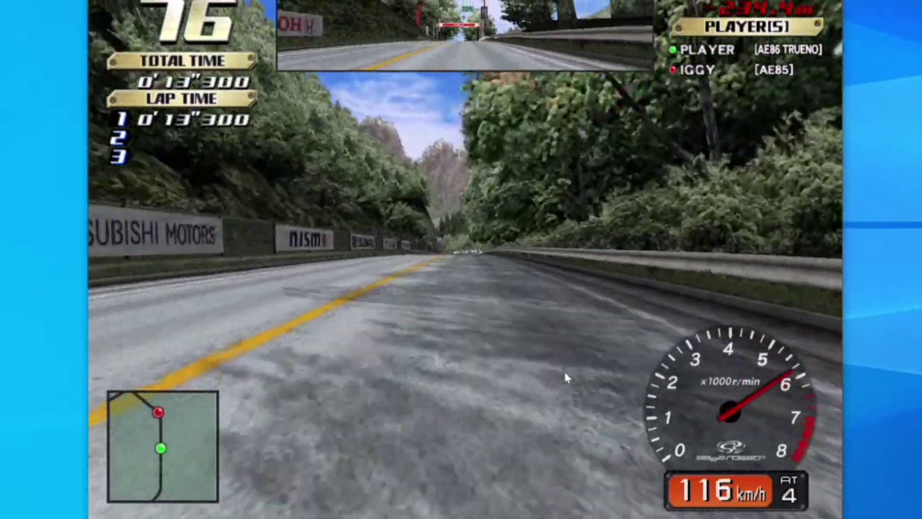
{"action": "key", "text": "Up"}
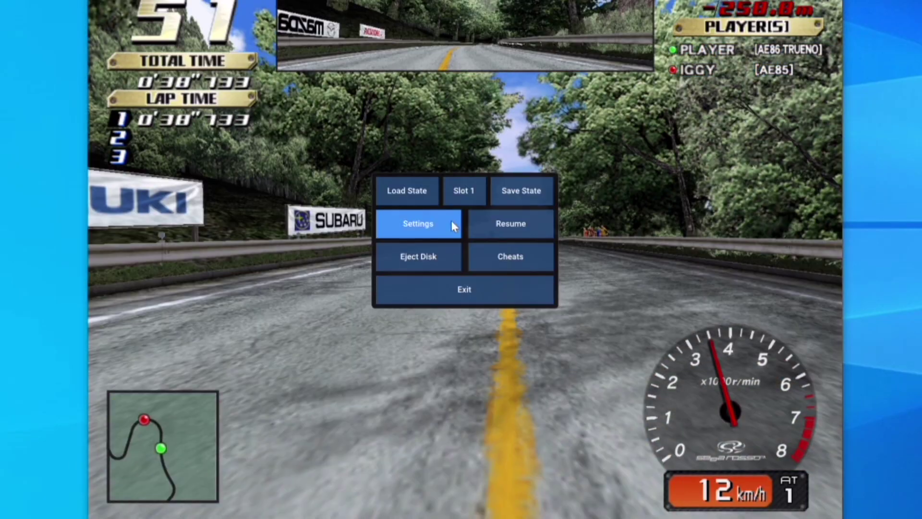
Reopen the Driving Force GT USB mapping from the paused game and swap the pedal axes, assigning Left Trigger - BRAKE to [1]+
{"action": "left_click", "coordinate": [442, 226]}
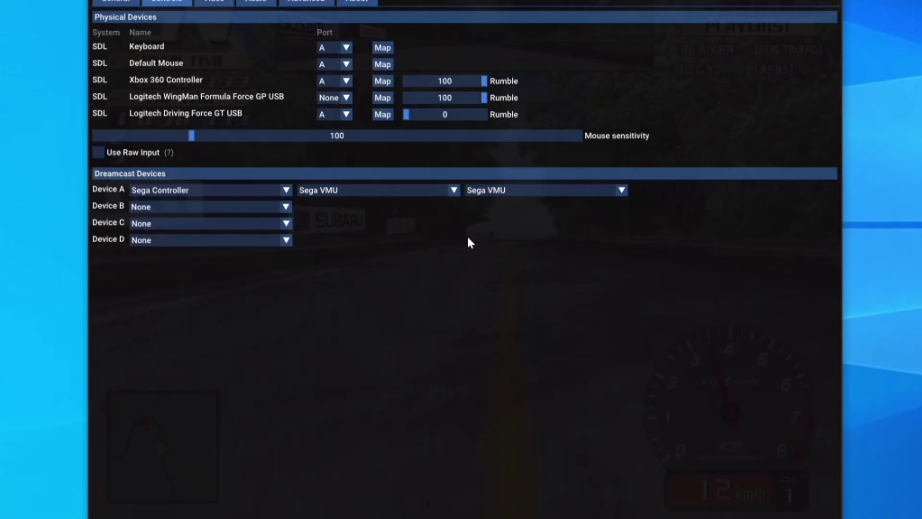
{"action": "left_click", "coordinate": [378, 115]}
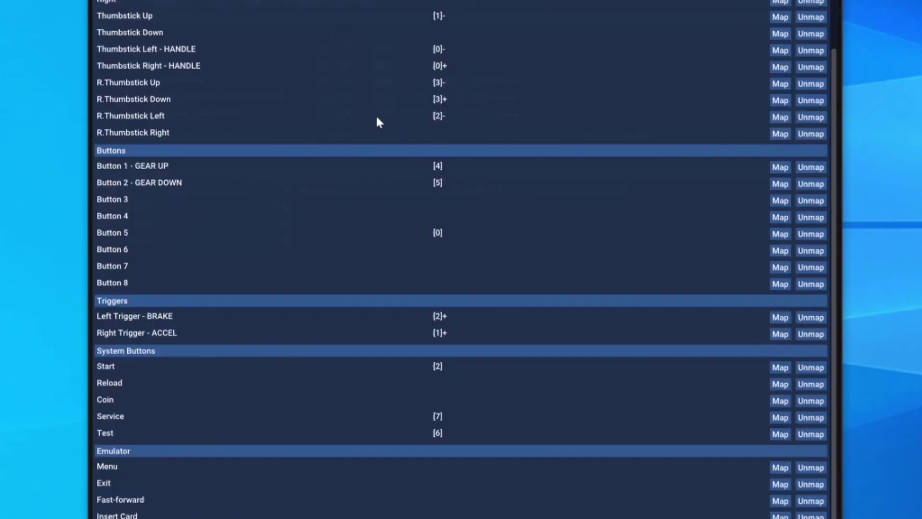
{"action": "left_click", "coordinate": [779, 318]}
{"action": "key", "text": "Escape"}
{"action": "left_click", "coordinate": [512, 235]}
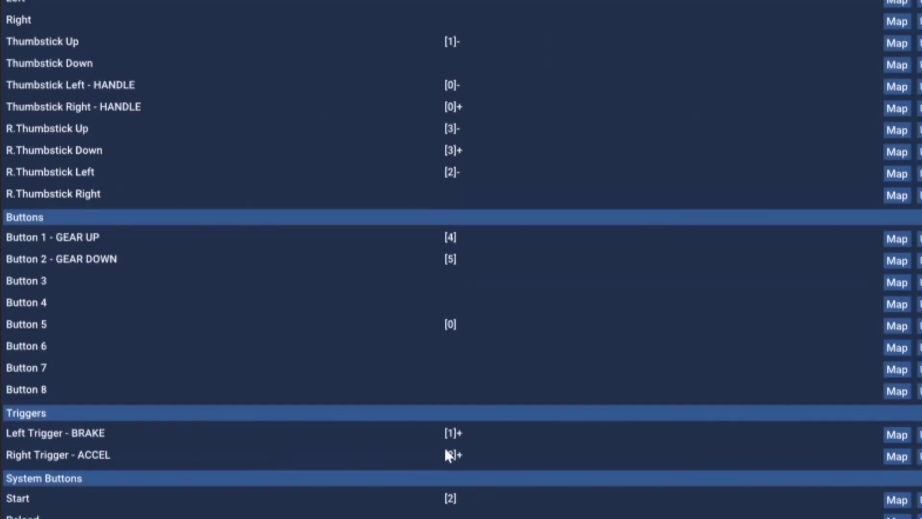
{"action": "scroll", "coordinate": [318, 483], "scroll_direction": "down", "scroll_amount": 4}
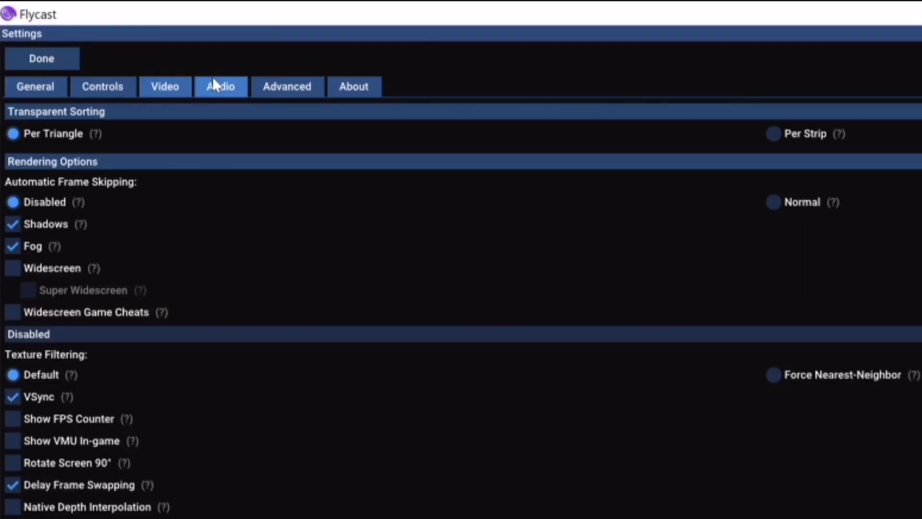
Disable Naomi Networking in the advanced network settings
{"action": "left_click", "coordinate": [213, 84]}
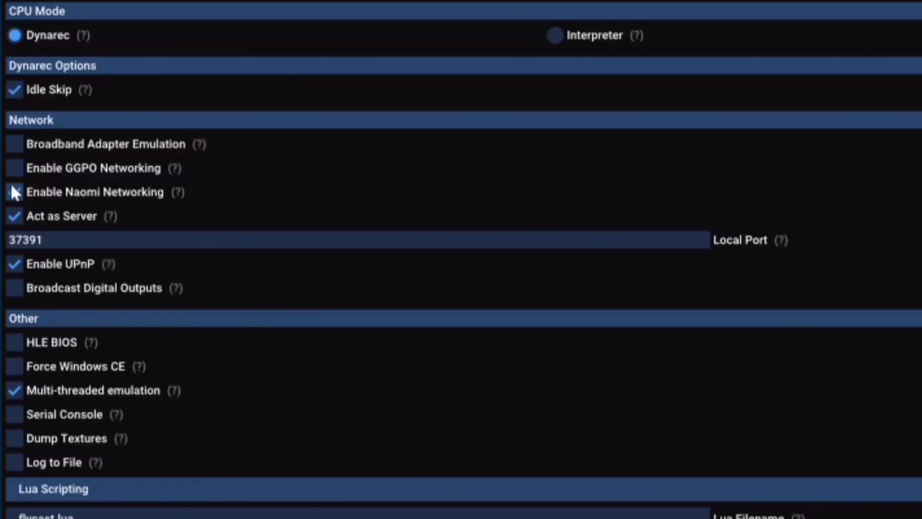
{"action": "left_click", "coordinate": [14, 191]}
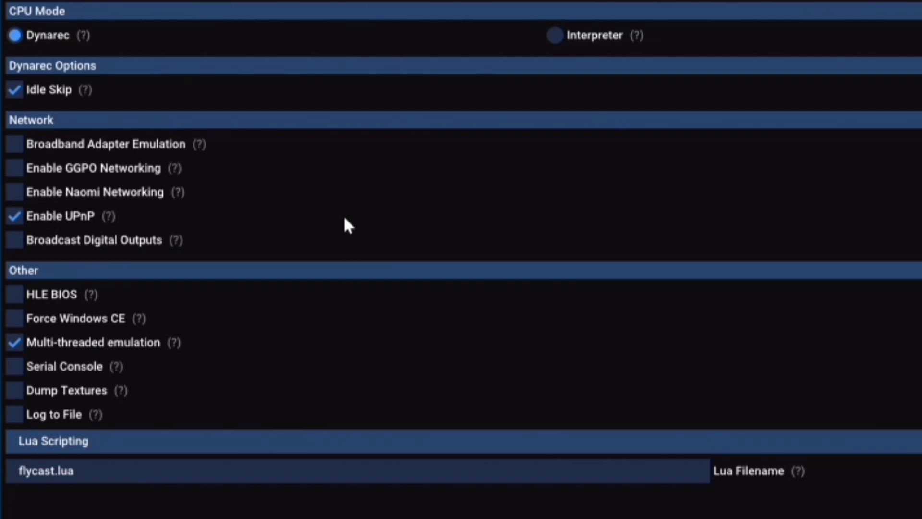
Enable Naomi Networking with Act as Server turned on and the local port set to 37391
{"action": "left_click", "coordinate": [47, 195]}
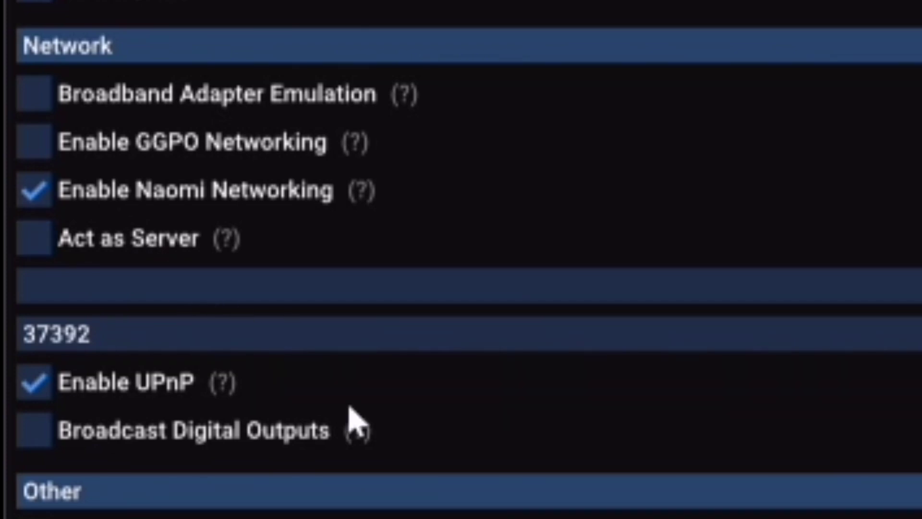
{"action": "left_click", "coordinate": [132, 344]}
{"action": "key", "text": "BackSpace"}
{"action": "type", "text": "1"}
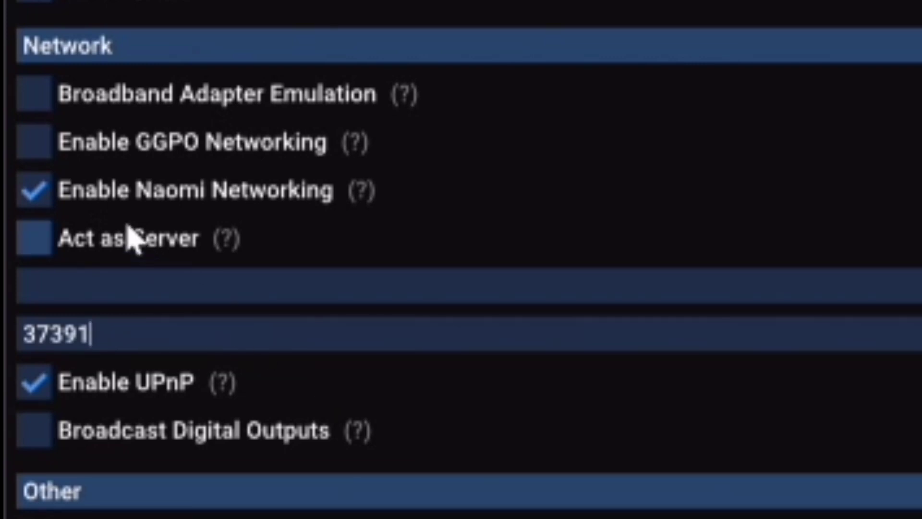
{"action": "left_click", "coordinate": [42, 240]}
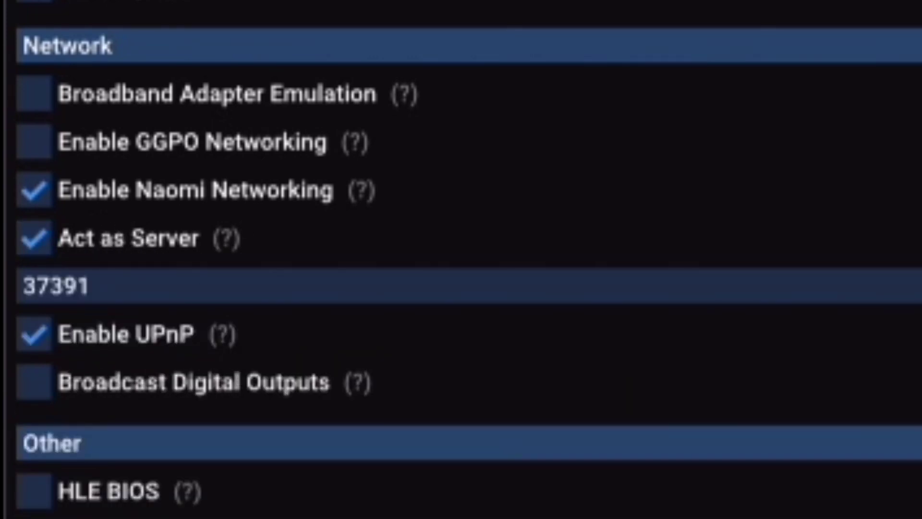
{"action": "left_click", "coordinate": [26, 242]}
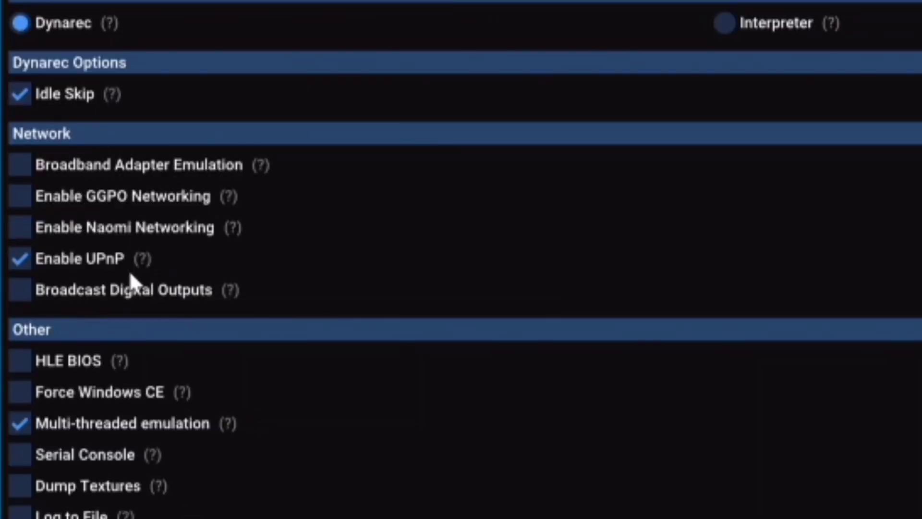
{"action": "left_click", "coordinate": [25, 222]}
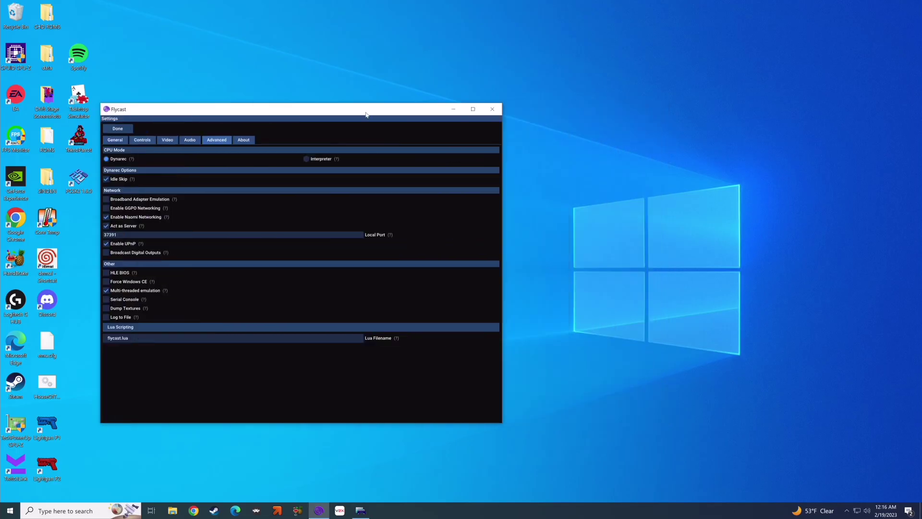
Snap the emulator window to the left half of the desktop and launch a second Flycast instance on the right half
{"action": "left_click_drag", "start_coordinate": [372, 105], "coordinate": [1, 115]}
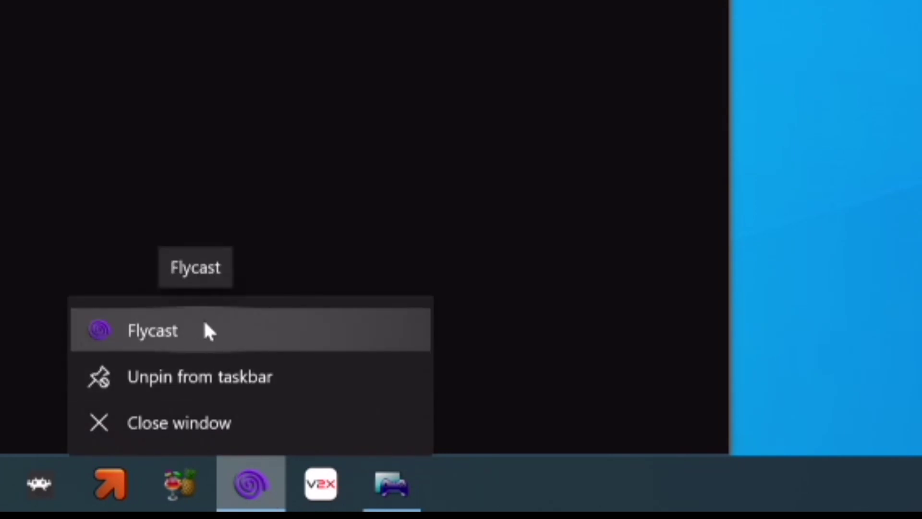
{"action": "left_click", "coordinate": [204, 324]}
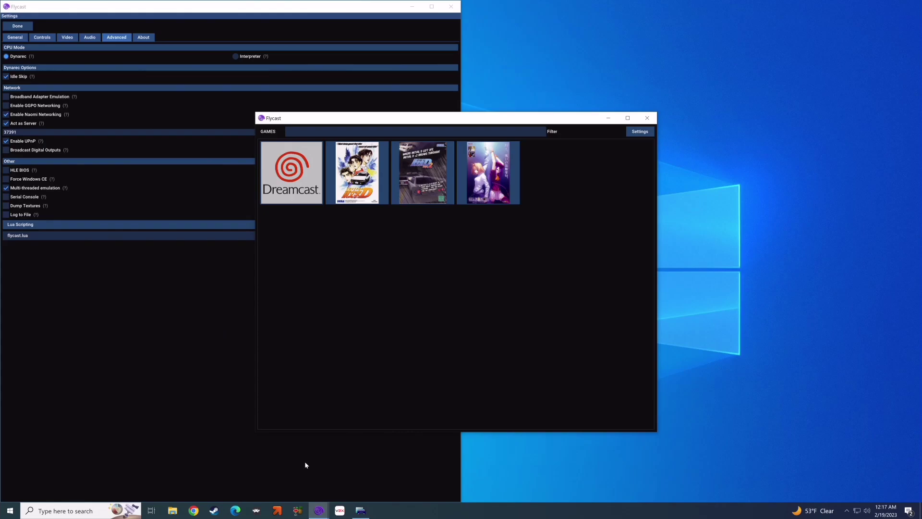
{"action": "left_click_drag", "start_coordinate": [408, 119], "coordinate": [912, 329]}
Toggle Naomi Networking off and back on, disable Act as Server and set the local port to 37392
{"action": "left_click", "coordinate": [5, 114]}
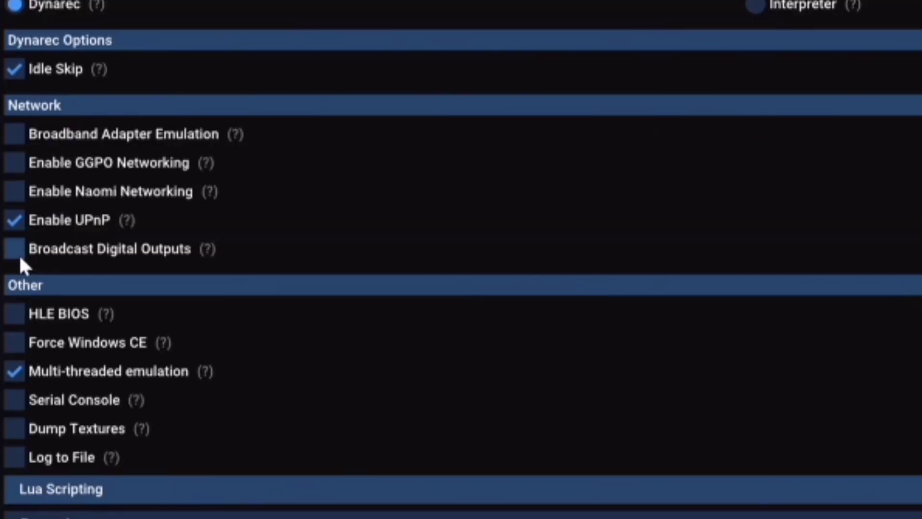
{"action": "left_click", "coordinate": [16, 192]}
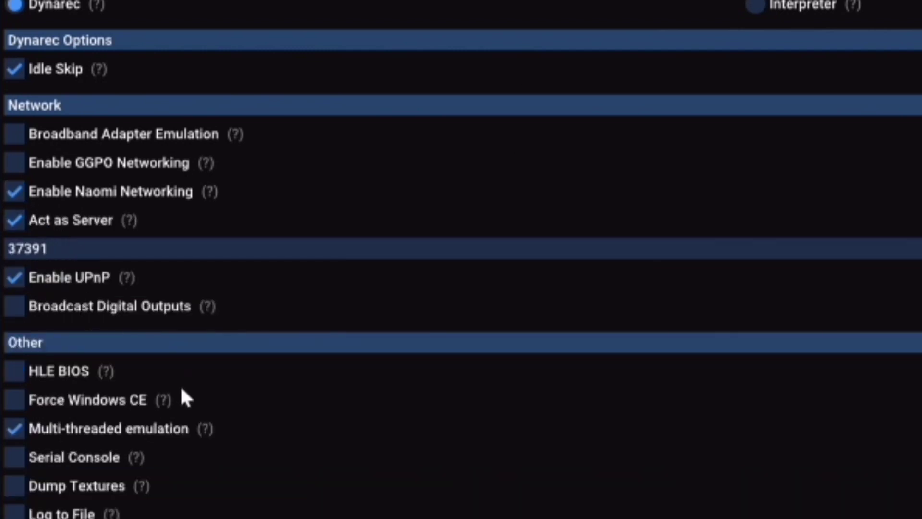
{"action": "left_click", "coordinate": [9, 225]}
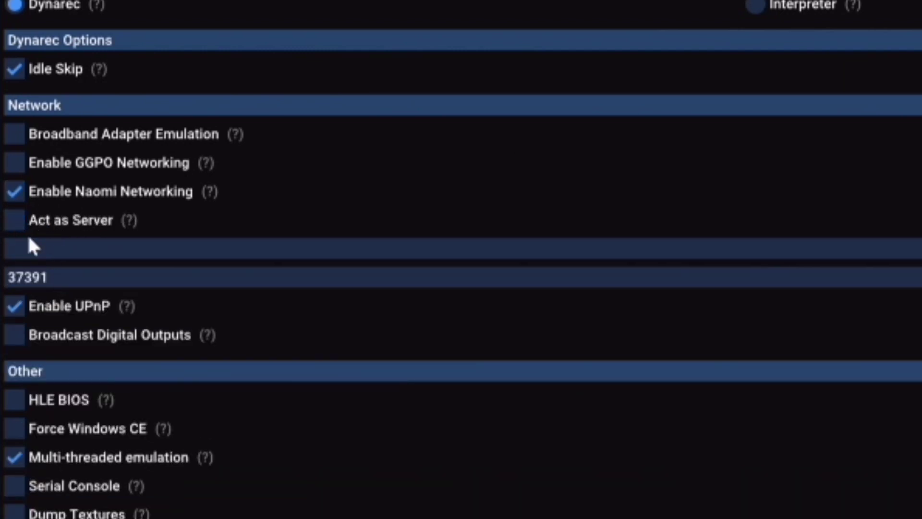
{"action": "left_click", "coordinate": [16, 222]}
{"action": "left_click", "coordinate": [16, 223]}
{"action": "key", "text": "BackSpace"}
{"action": "type", "text": "2"}
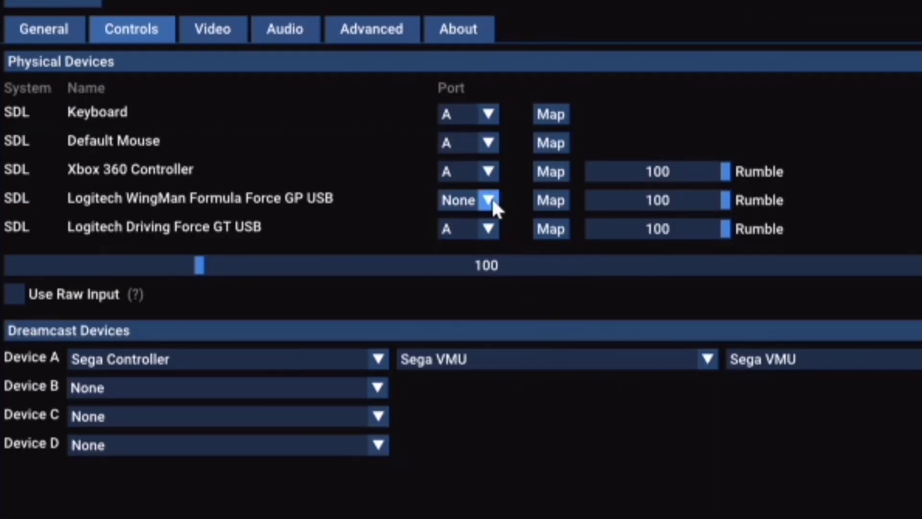
Set the Logitech Driving Force GT USB port to None and assign the Logitech WingMan Formula Force GP USB to port A
{"action": "left_click", "coordinate": [487, 229]}
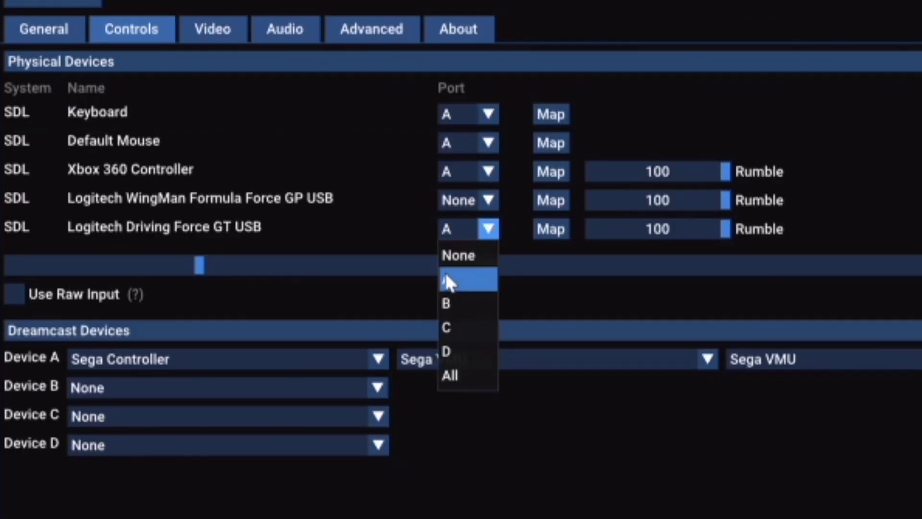
{"action": "left_click", "coordinate": [451, 257]}
{"action": "left_click", "coordinate": [487, 200]}
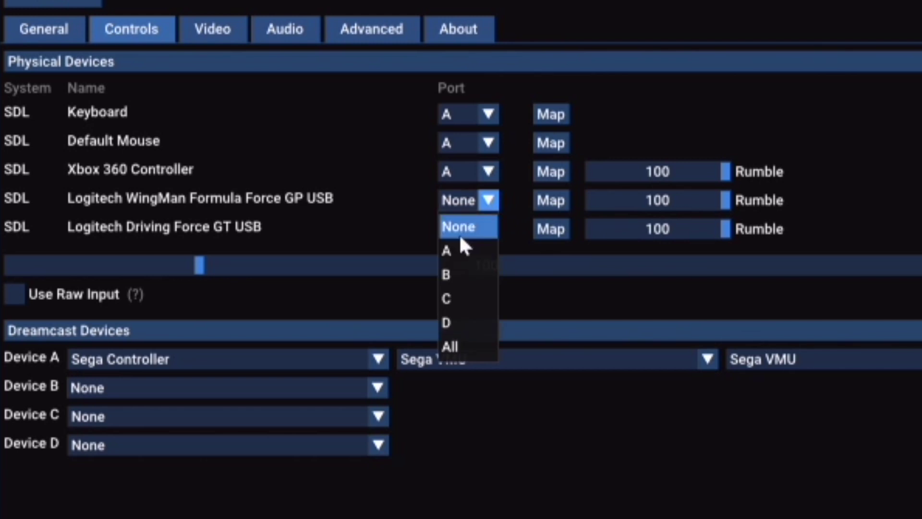
{"action": "left_click", "coordinate": [453, 253]}
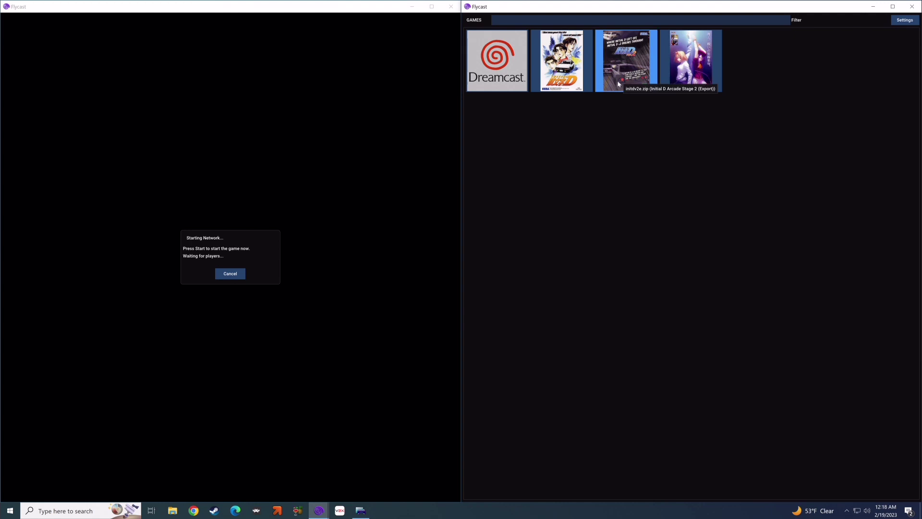
Launch Initial D Arcade Stage 2 (Export) in the second Flycast instance
{"action": "left_click", "coordinate": [619, 79]}
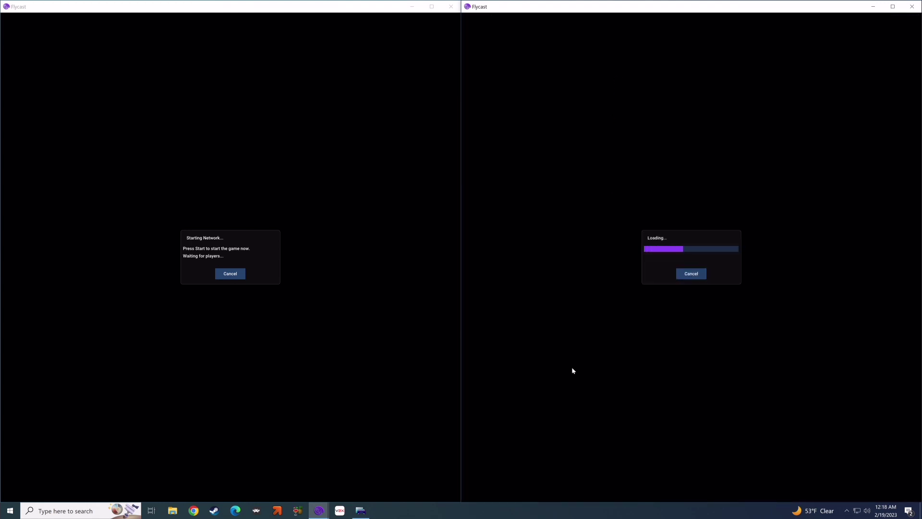